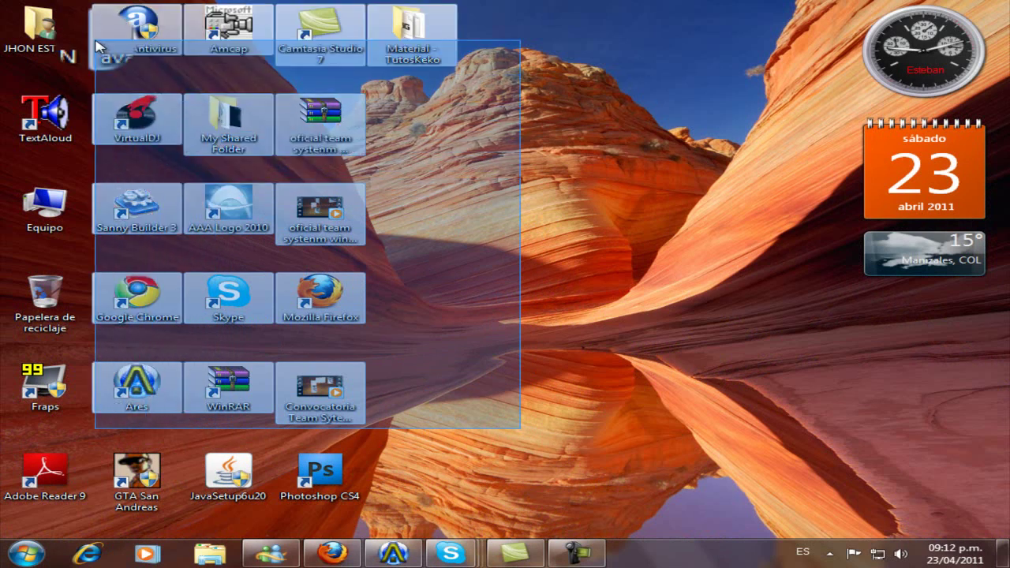
pyautogui.click(737, 436)
pyautogui.moveTo(507, 230)
pyautogui.mouseDown()
pyautogui.moveTo(783, 433)
pyautogui.moveTo(599, 327)
pyautogui.moveTo(474, 227)
pyautogui.moveTo(740, 417)
pyautogui.moveTo(458, 244)
pyautogui.mouseUp()
pyautogui.moveTo(394, 203); pyautogui.dragTo(700, 402)
pyautogui.moveTo(700, 402); pyautogui.dragTo(440, 228)
pyautogui.moveTo(439, 228); pyautogui.dragTo(626, 344)
pyautogui.moveTo(741, 432)
pyautogui.mouseDown()
pyautogui.moveTo(488, 300)
pyautogui.moveTo(478, 261)
pyautogui.mouseUp()
pyautogui.moveTo(478, 261)
pyautogui.mouseDown()
pyautogui.moveTo(609, 318)
pyautogui.moveTo(782, 445)
pyautogui.moveTo(271, 263)
pyautogui.mouseUp()
pyautogui.click(435, 281)
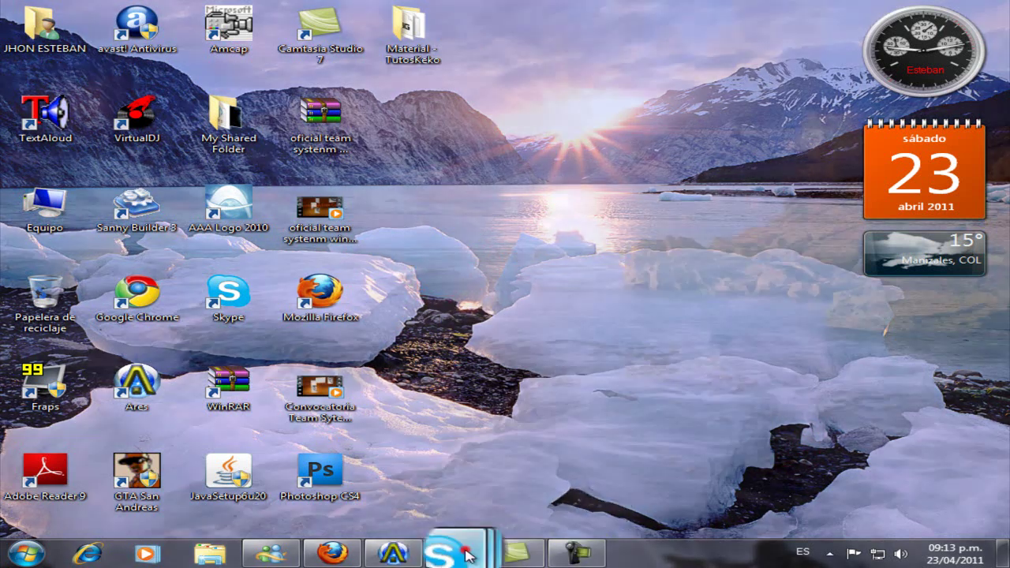
# Switch to the open Skype chat with the contact and send a short greeting message that mentions the contact's nickname.
pyautogui.moveTo(452, 552)
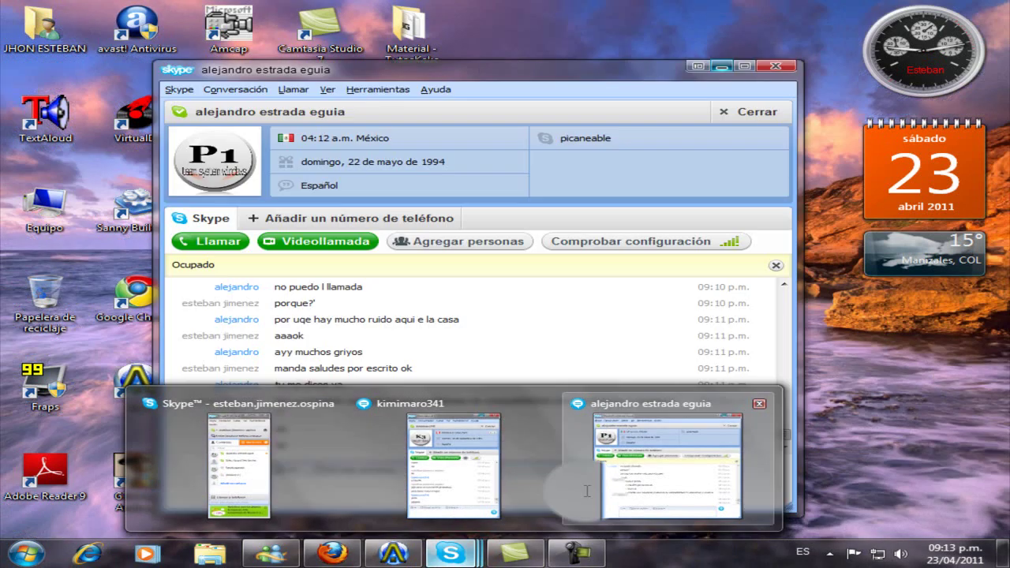
pyautogui.click(588, 496)
pyautogui.click(519, 487)
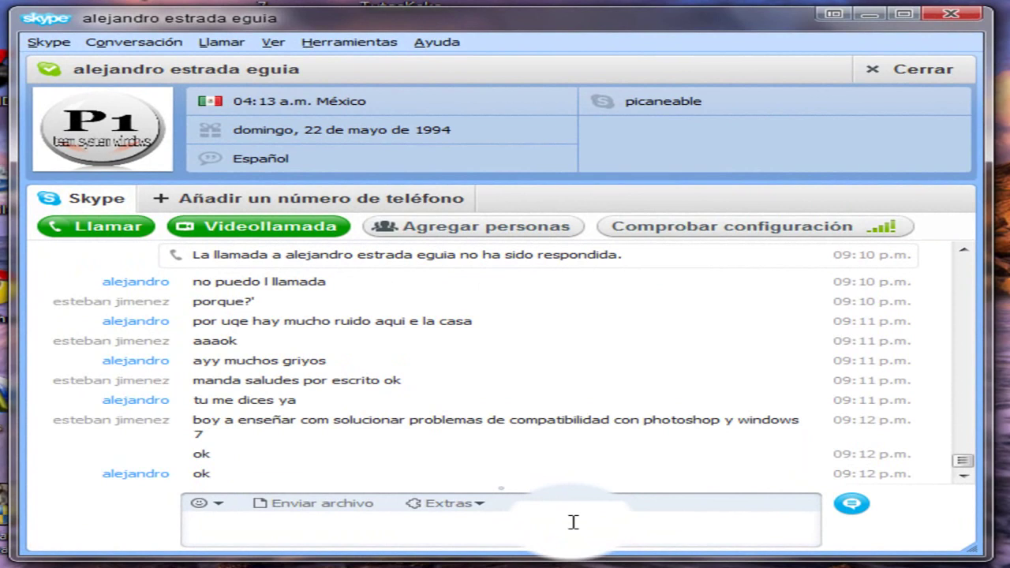
pyautogui.write('saluda picaneble')
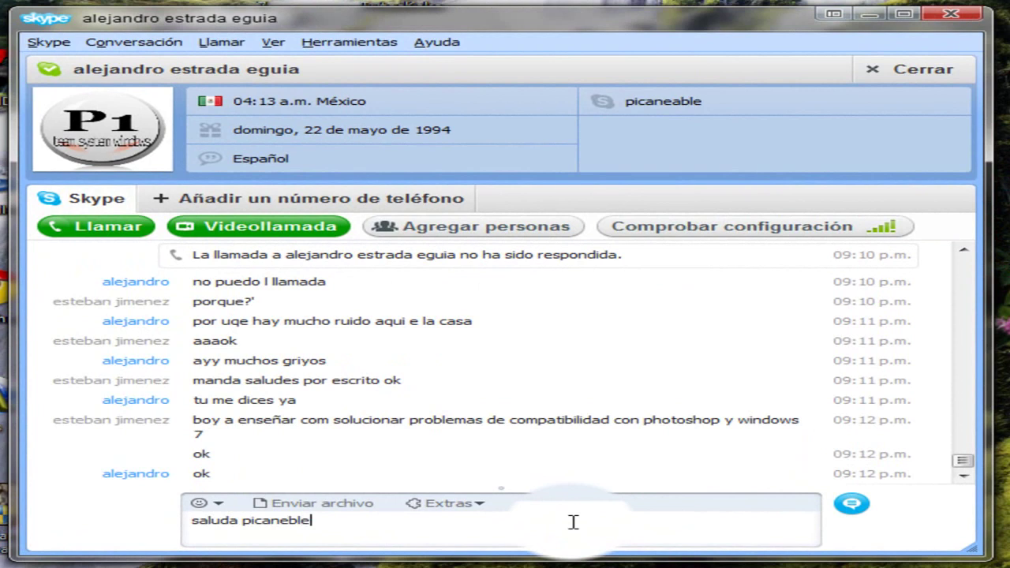
pyautogui.press('Return')
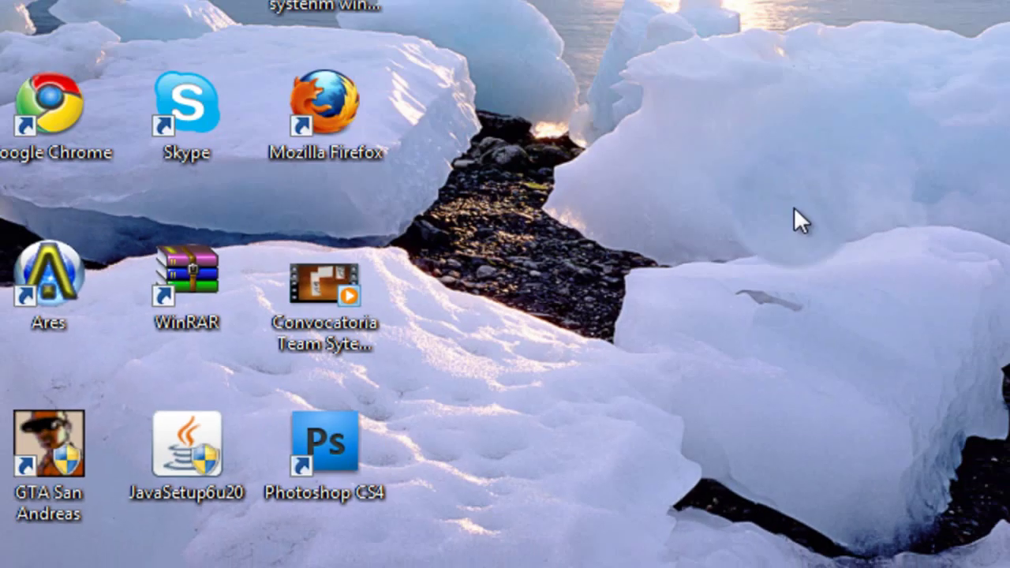
pyautogui.click(631, 345)
pyautogui.moveTo(498, 221); pyautogui.dragTo(482, 198)
pyautogui.click(688, 388)
pyautogui.moveTo(655, 343); pyautogui.dragTo(406, 153)
pyautogui.click(713, 405)
pyautogui.click(616, 354)
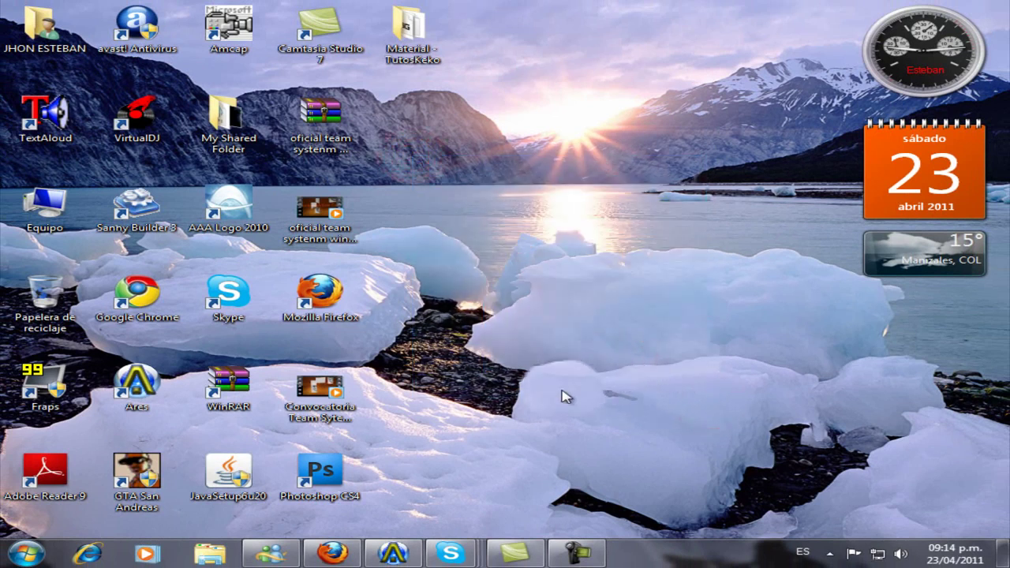
pyautogui.moveTo(463, 506); pyautogui.dragTo(314, 464)
pyautogui.click(451, 479)
pyautogui.moveTo(473, 491); pyautogui.dragTo(465, 482)
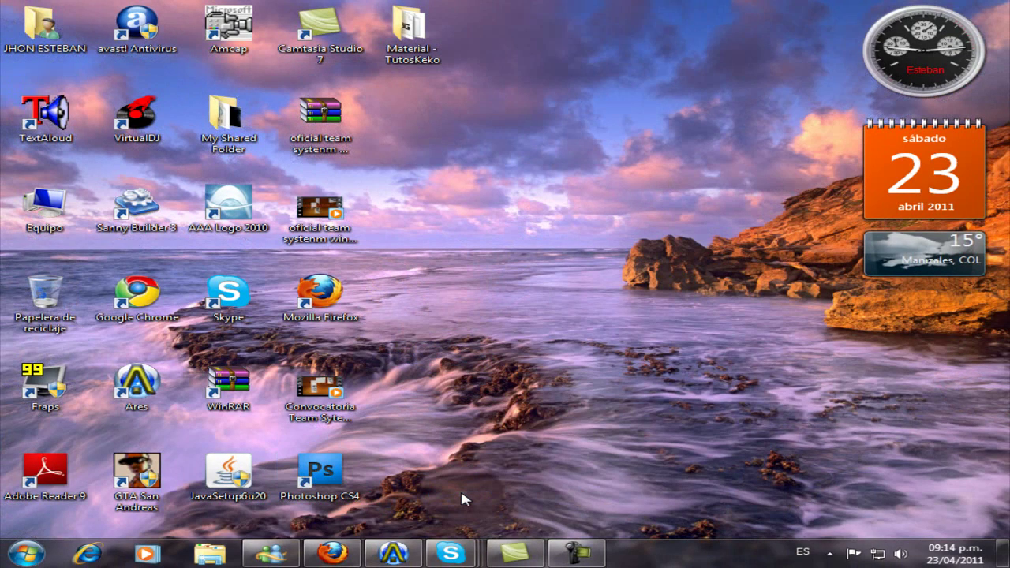
pyautogui.moveTo(466, 480); pyautogui.dragTo(354, 463)
pyautogui.click(476, 476)
# Launch Photoshop CS4 from its desktop shortcut to check its startup, and dismiss the license agreement without accepting it.
pyautogui.moveTo(320, 497); pyautogui.dragTo(339, 500)
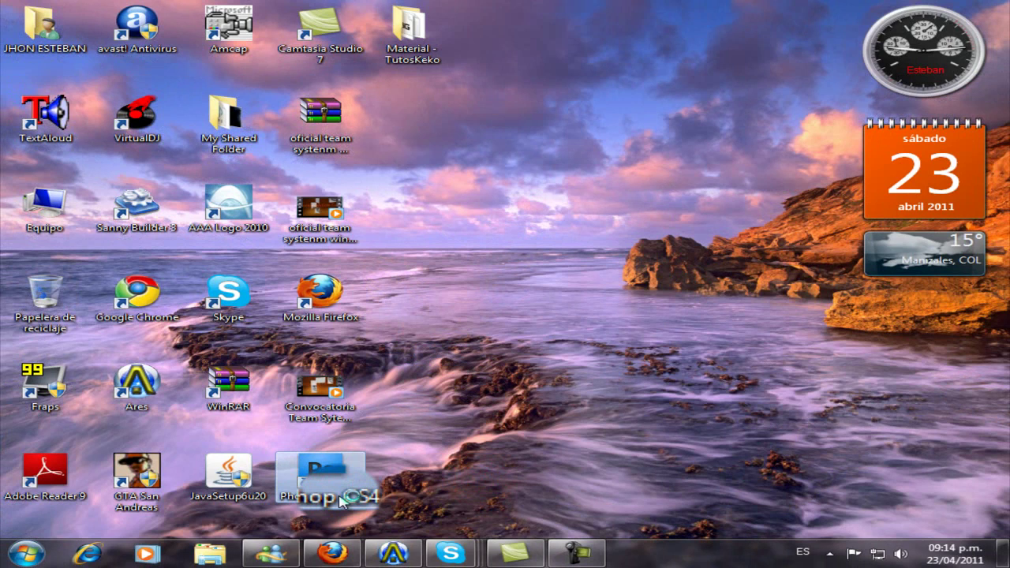
pyautogui.moveTo(341, 502); pyautogui.dragTo(349, 485)
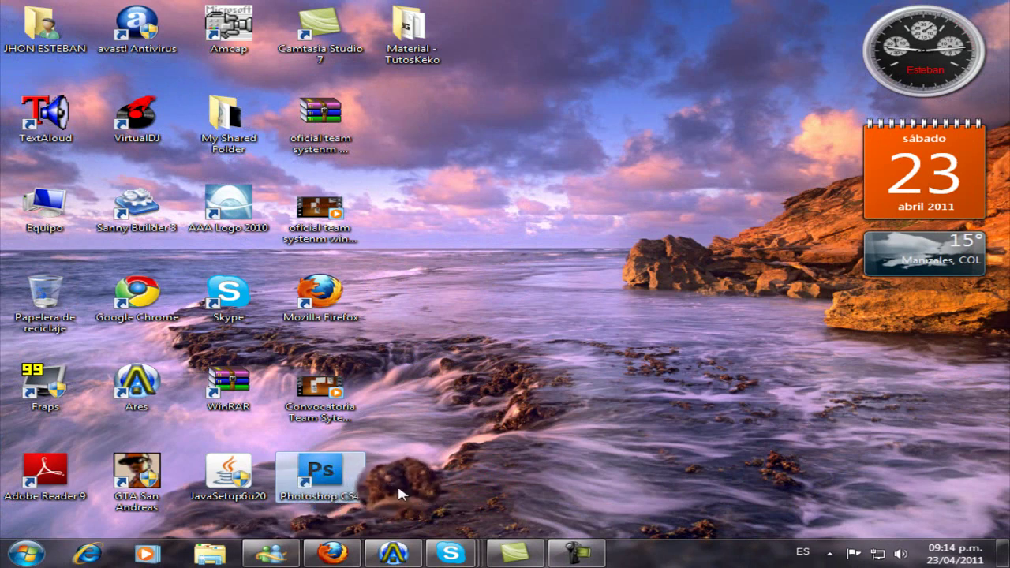
pyautogui.click(448, 483)
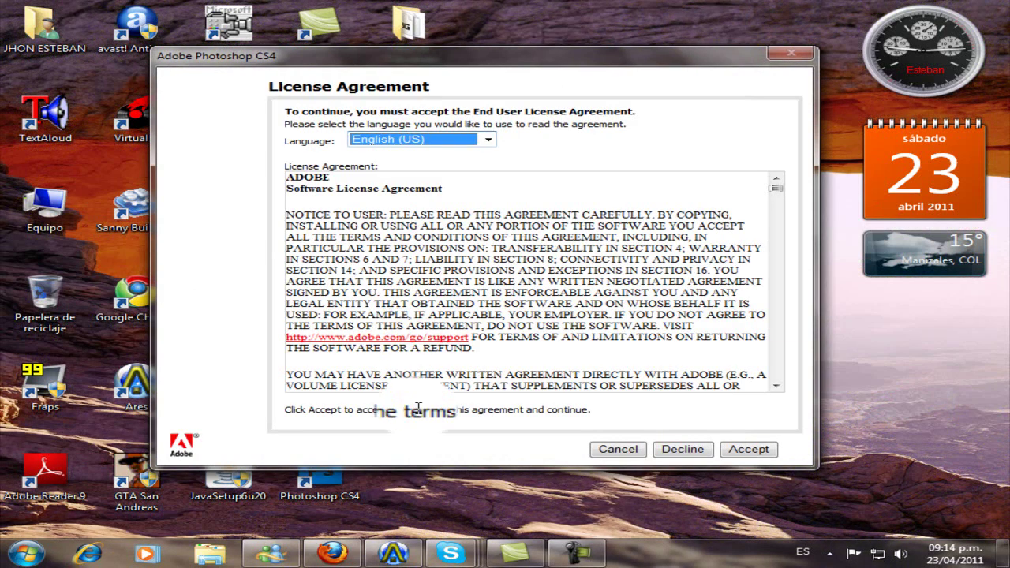
pyautogui.click(624, 456)
# Close the running Photoshop CS4 program and return to the desktop.
pyautogui.moveTo(632, 472); pyautogui.dragTo(575, 384)
pyautogui.moveTo(549, 334); pyautogui.dragTo(732, 485)
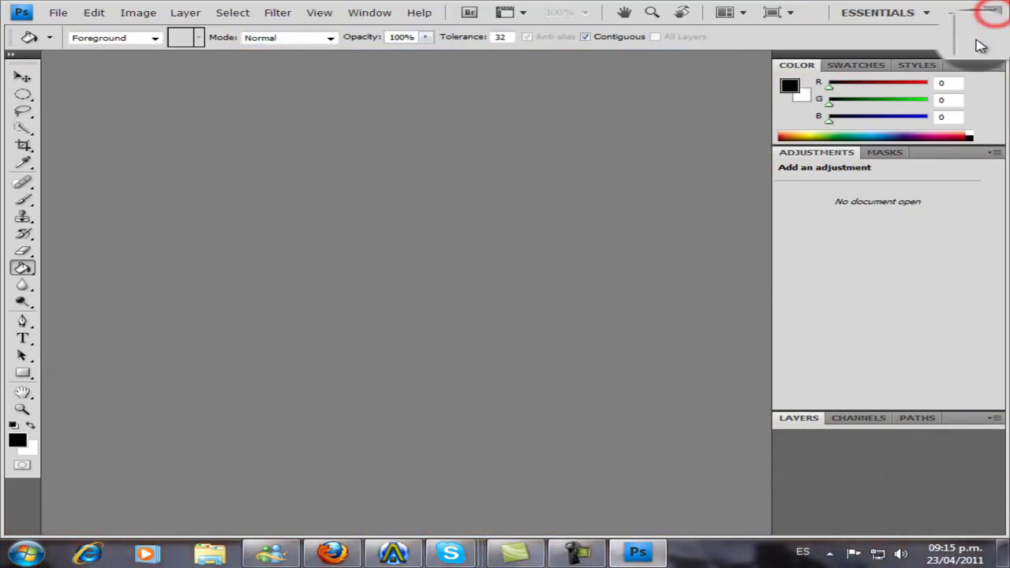
pyautogui.click(993, 12)
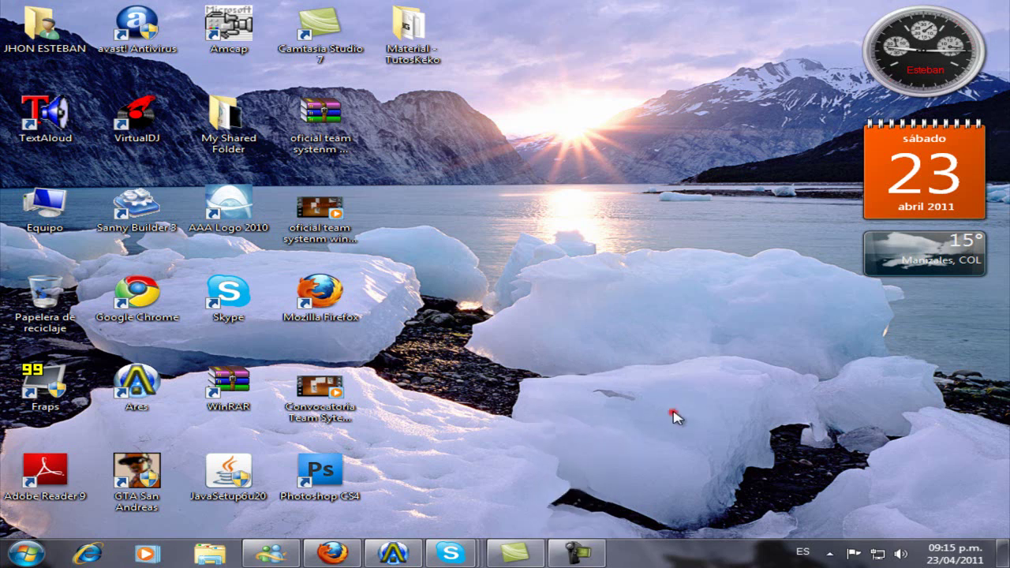
pyautogui.moveTo(677, 418); pyautogui.dragTo(351, 84)
pyautogui.moveTo(439, 114); pyautogui.dragTo(601, 301)
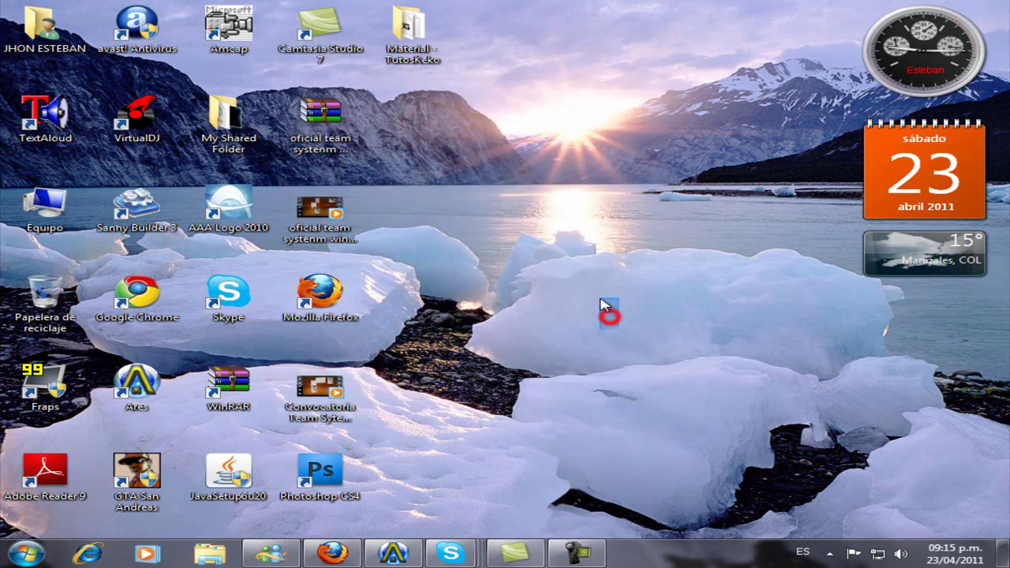
pyautogui.moveTo(388, 502); pyautogui.dragTo(418, 484)
pyautogui.click(435, 480)
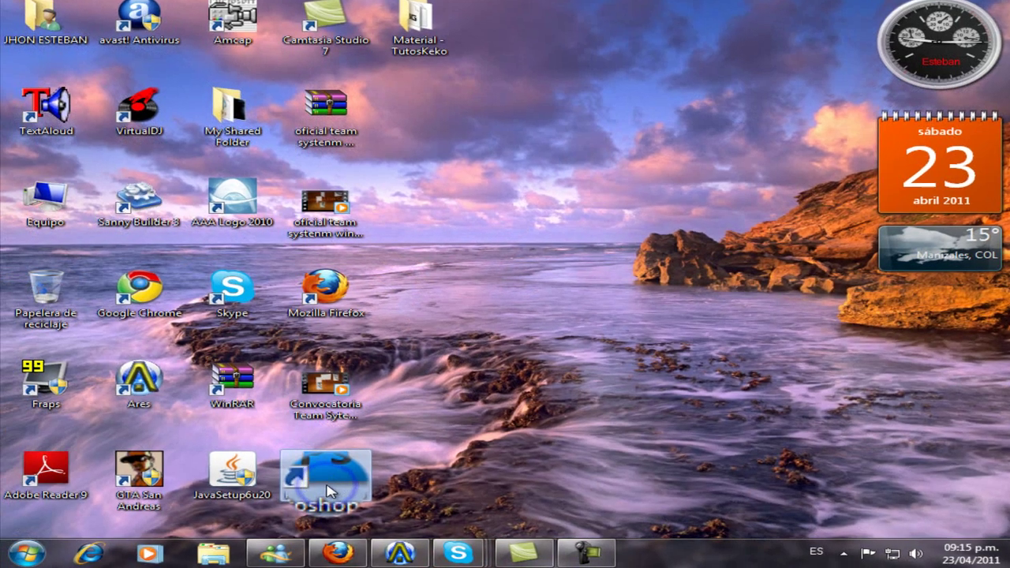
# Open the file location of the Photoshop CS4 desktop shortcut and locate the Photoshop application in that folder.
pyautogui.rightClick(322, 489)
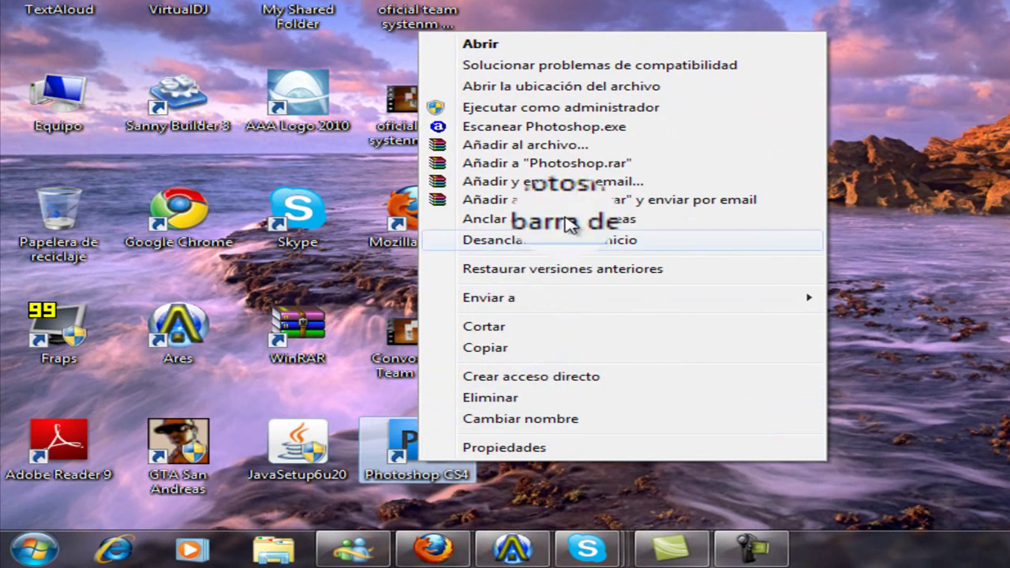
pyautogui.click(612, 87)
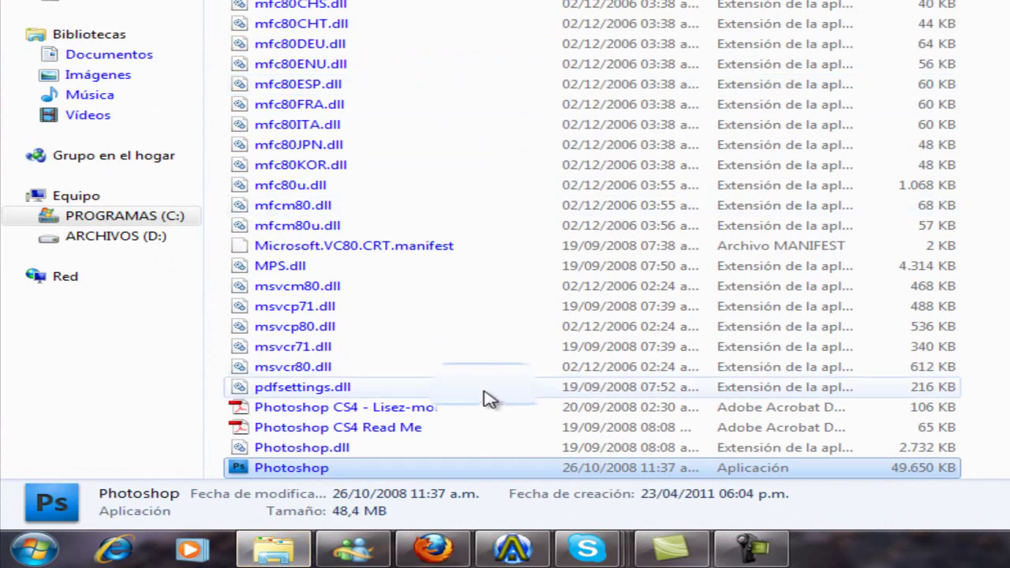
pyautogui.scroll(-3, 485, 406)
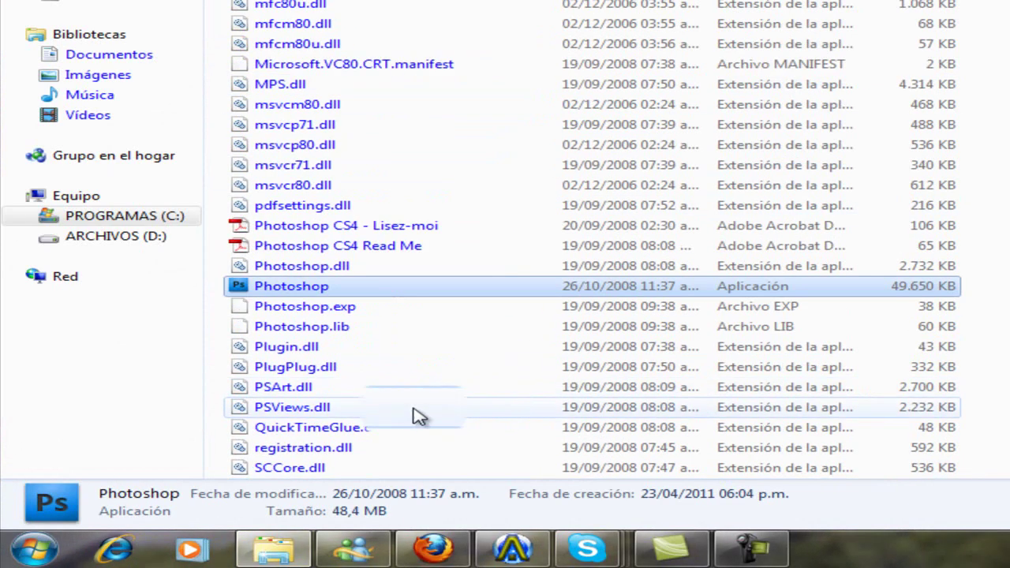
# Start compatibility troubleshooting for the Photoshop application and reposition the Compatibilidad de programas window.
pyautogui.rightClick(339, 300)
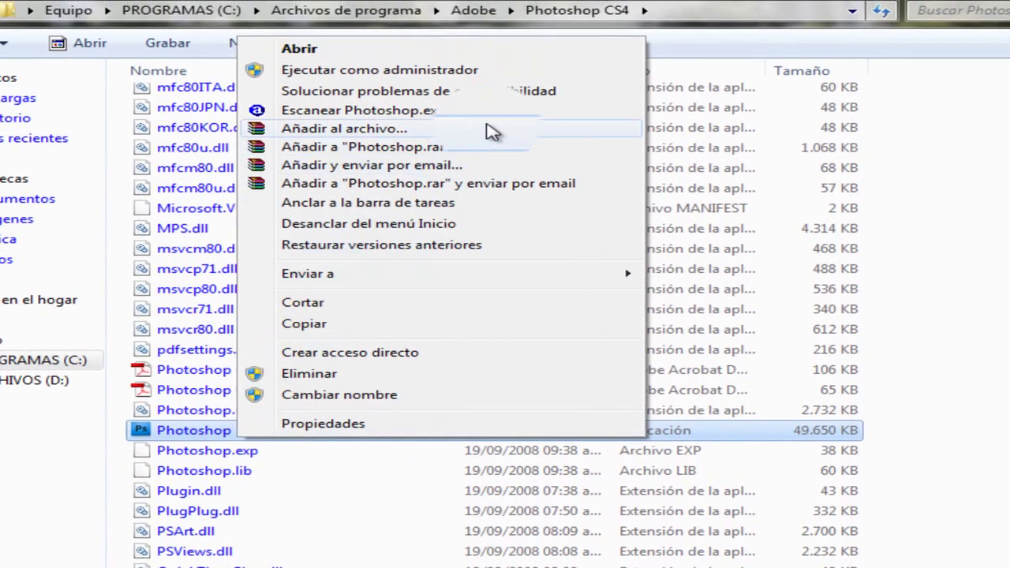
pyautogui.click(552, 92)
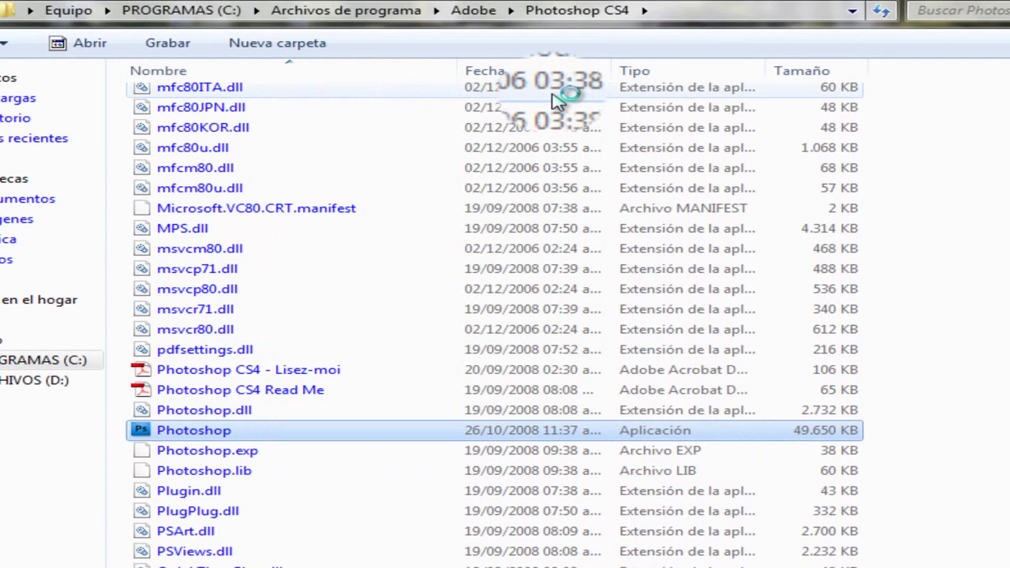
pyautogui.moveTo(540, 124); pyautogui.dragTo(619, 101)
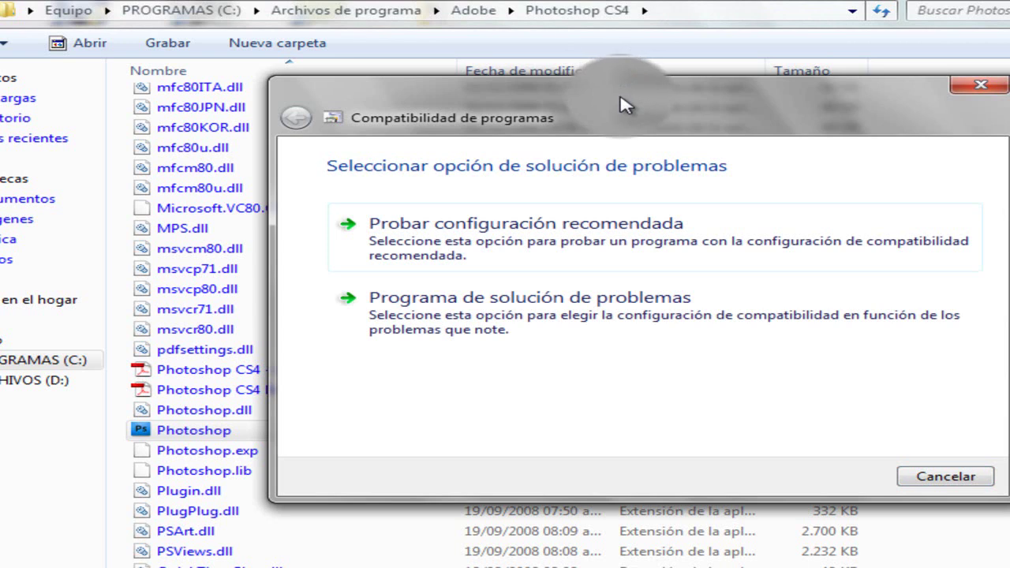
pyautogui.moveTo(621, 101); pyautogui.dragTo(555, 75)
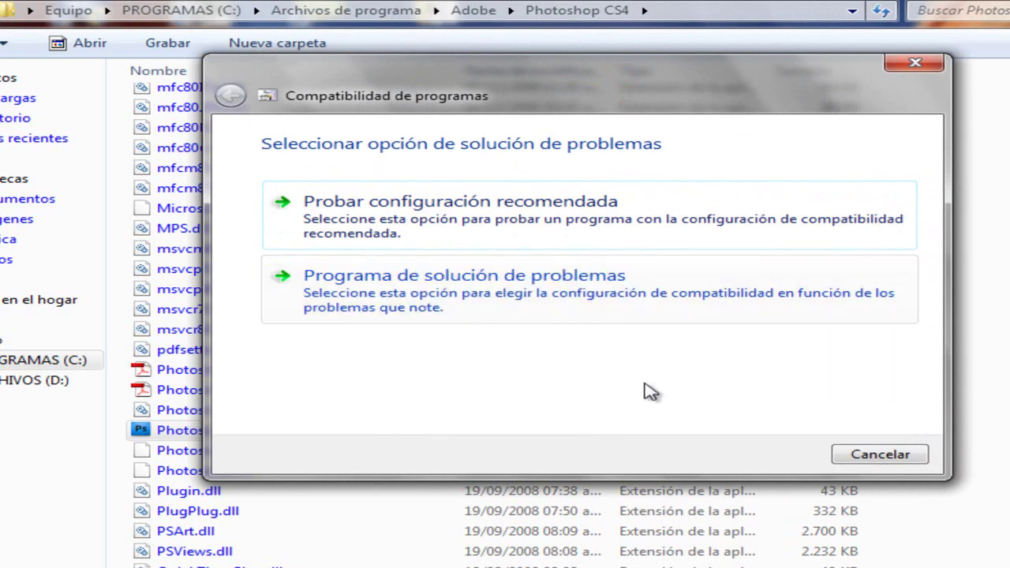
# Choose to try the recommended compatibility configuration and start Photoshop with it as a test.
pyautogui.click(472, 229)
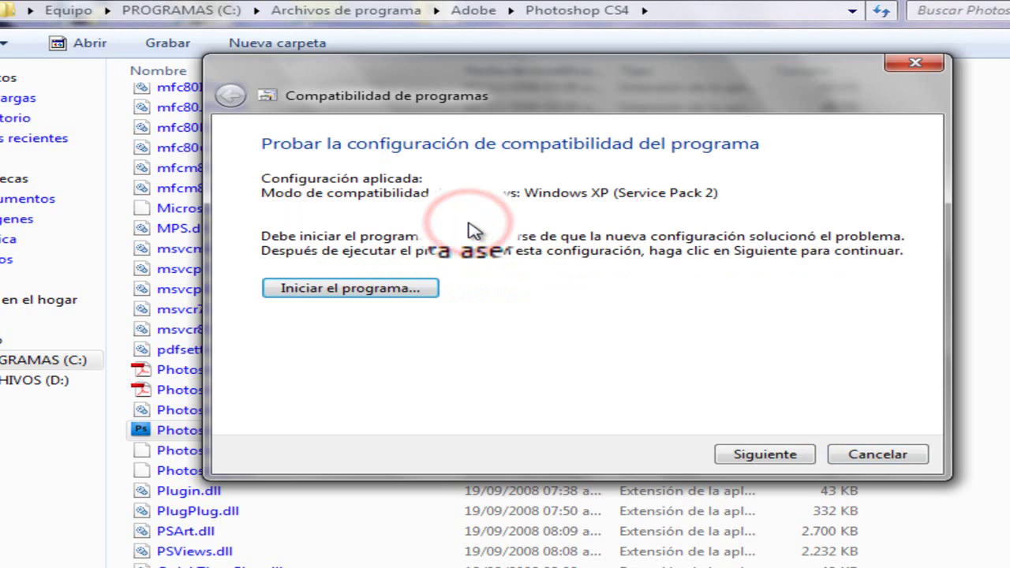
pyautogui.click(397, 297)
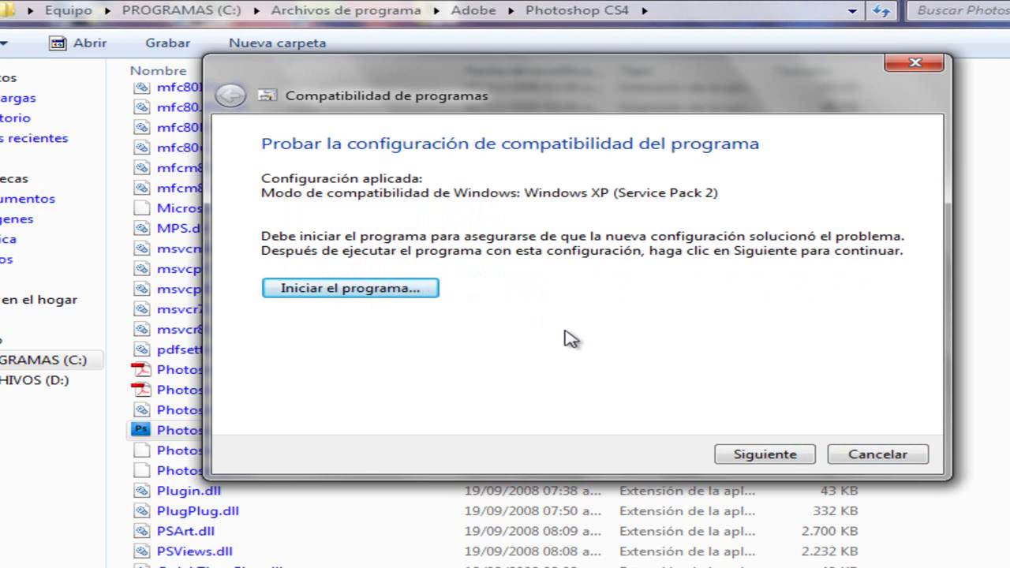
pyautogui.press('Return')
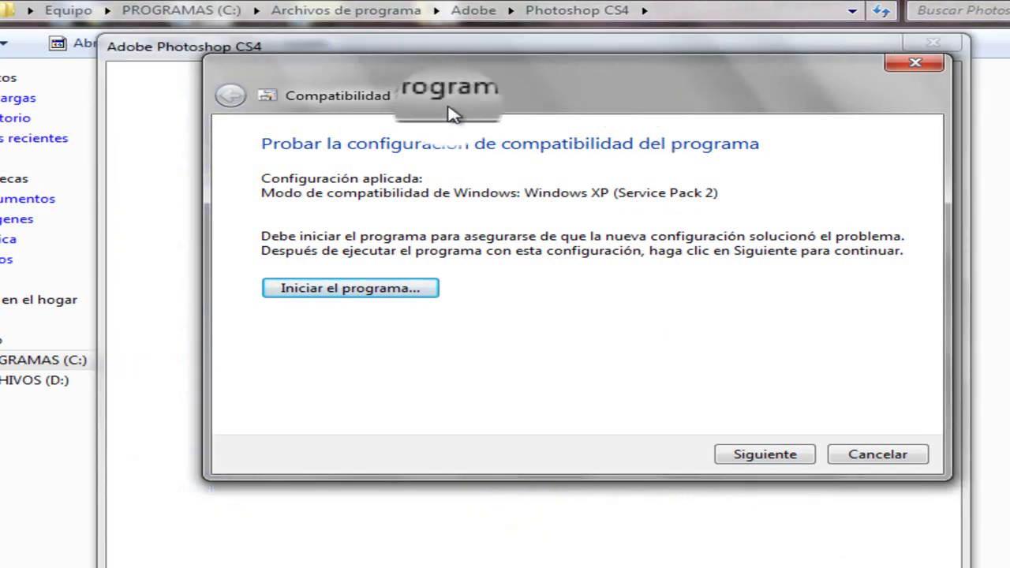
# Bring the Adobe Photoshop CS4 license agreement forward and accept it, and close Photoshop once its workspace has loaded.
pyautogui.click(237, 54)
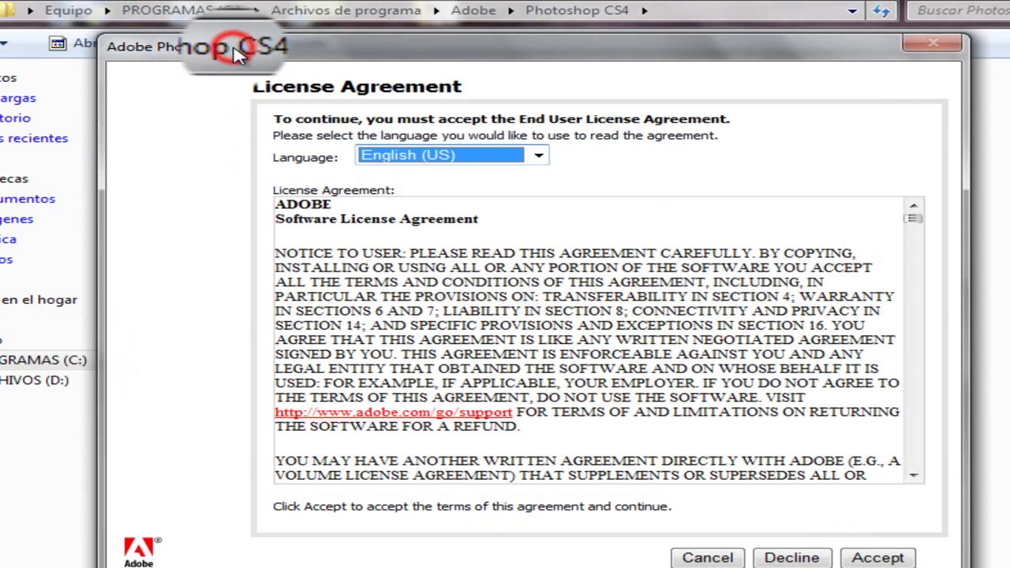
pyautogui.click(872, 557)
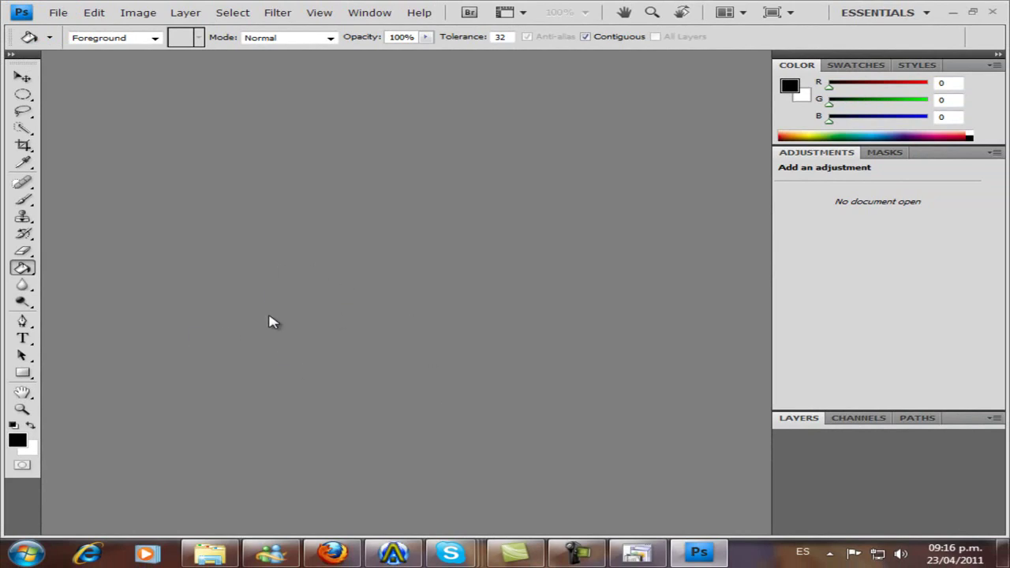
pyautogui.click(992, 12)
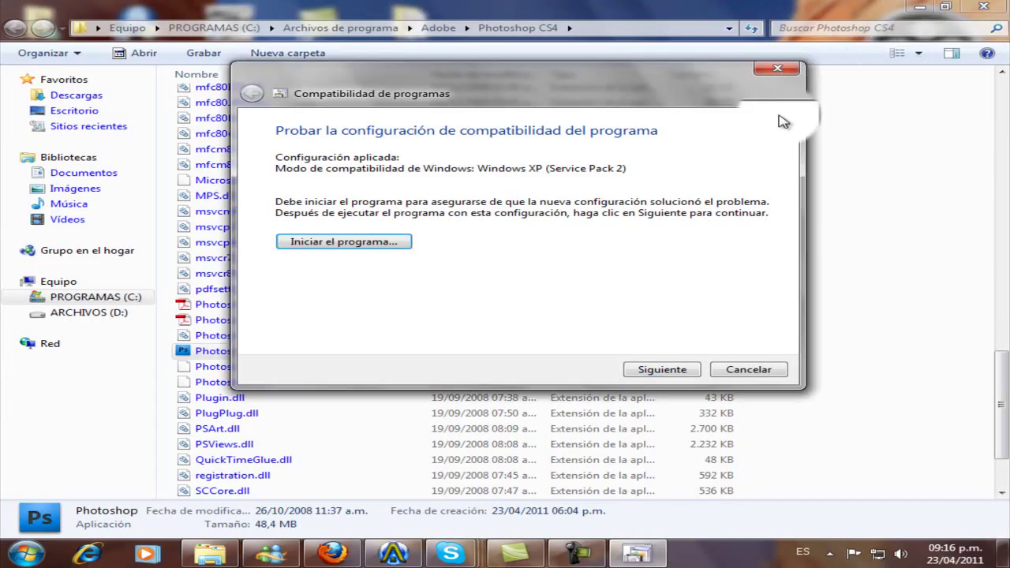
# Cancel the compatibility troubleshooter and close the Photoshop CS4 folder window.
pyautogui.click(761, 369)
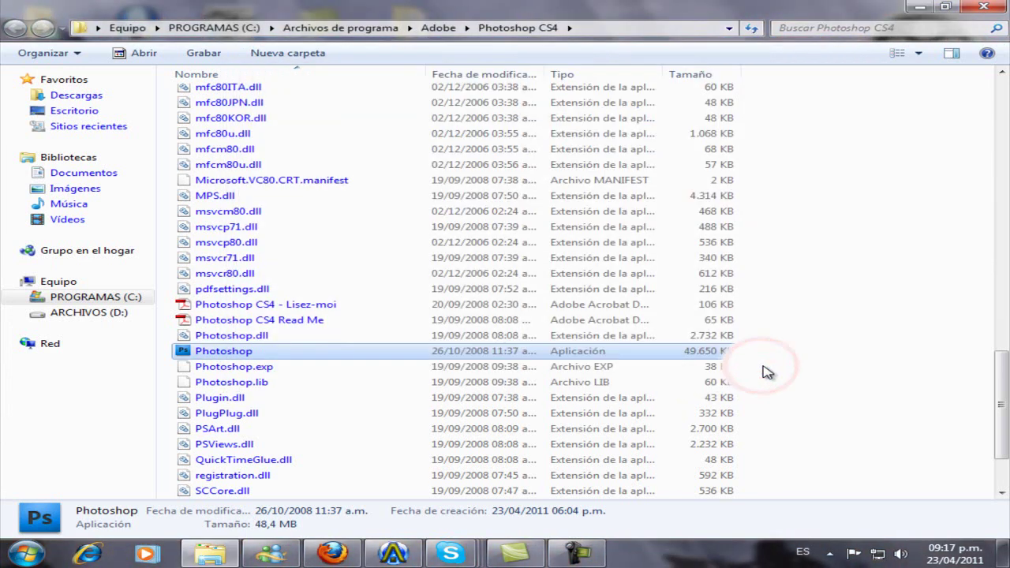
pyautogui.click(790, 361)
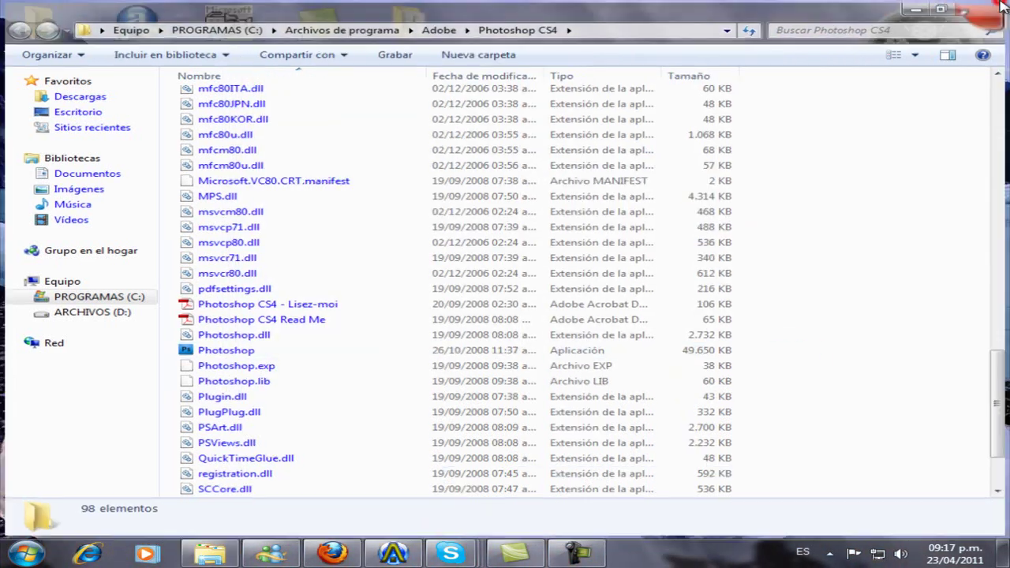
pyautogui.click(996, 10)
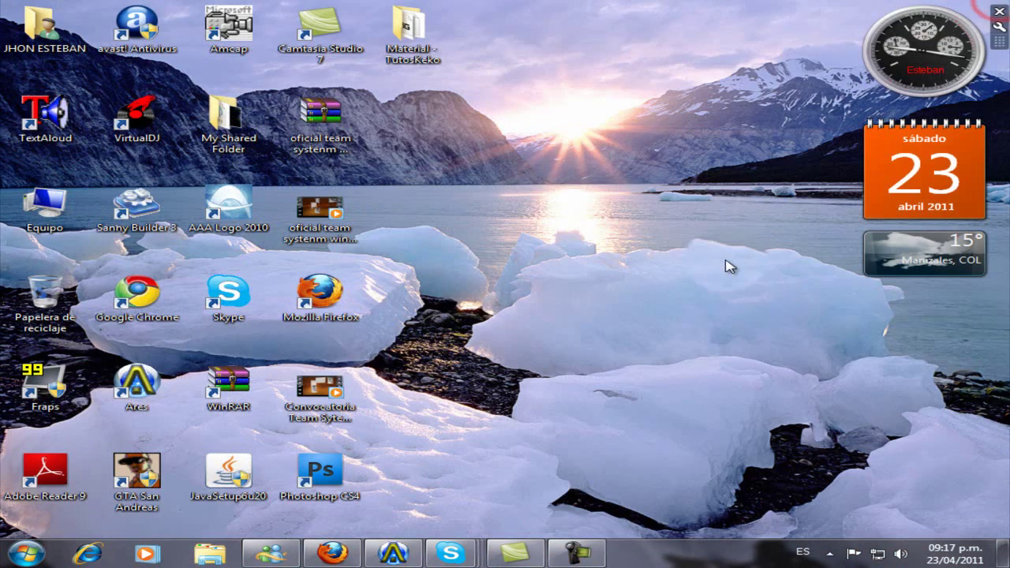
pyautogui.moveTo(703, 410); pyautogui.dragTo(474, 252)
pyautogui.moveTo(450, 188); pyautogui.dragTo(652, 355)
pyautogui.click(476, 178)
pyautogui.moveTo(703, 269); pyautogui.dragTo(674, 172)
pyautogui.moveTo(514, 96); pyautogui.dragTo(631, 146)
pyautogui.moveTo(692, 175); pyautogui.dragTo(502, 103)
pyautogui.moveTo(660, 182); pyautogui.dragTo(500, 91)
pyautogui.moveTo(722, 179); pyautogui.dragTo(531, 82)
pyautogui.moveTo(750, 218); pyautogui.dragTo(592, 120)
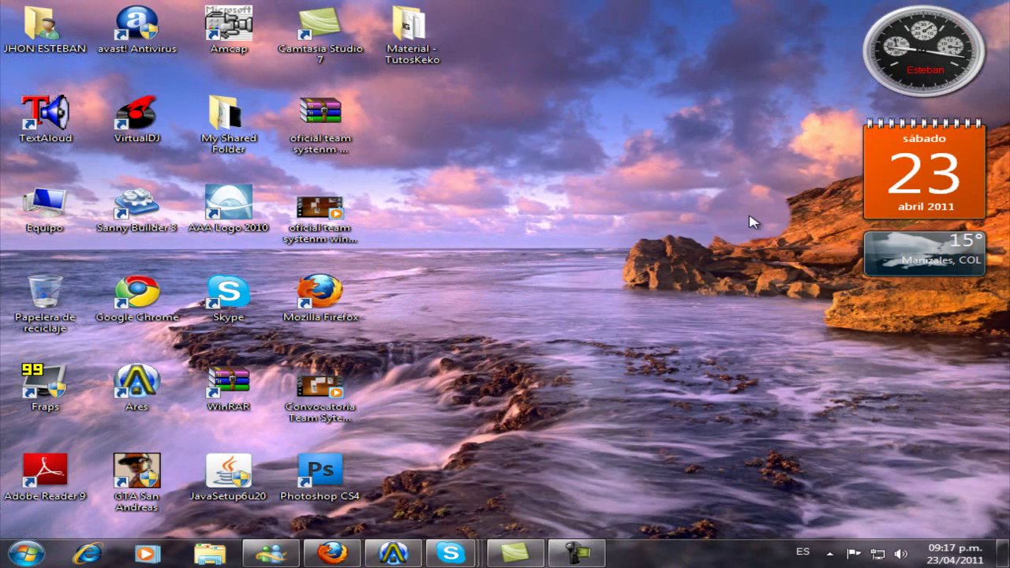